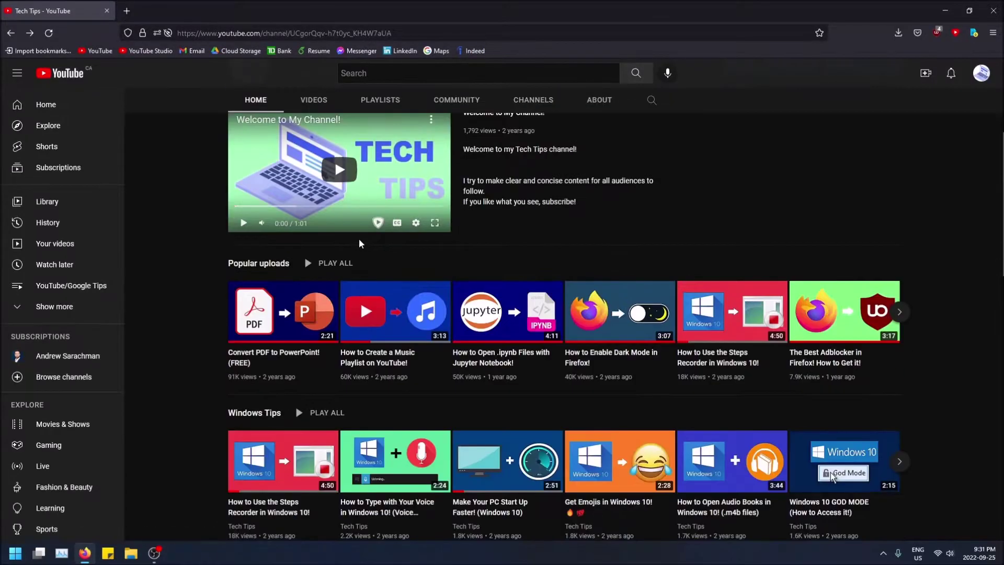
pyautogui.scroll(-3, 357, 247)
pyautogui.scroll(1, 353, 267)
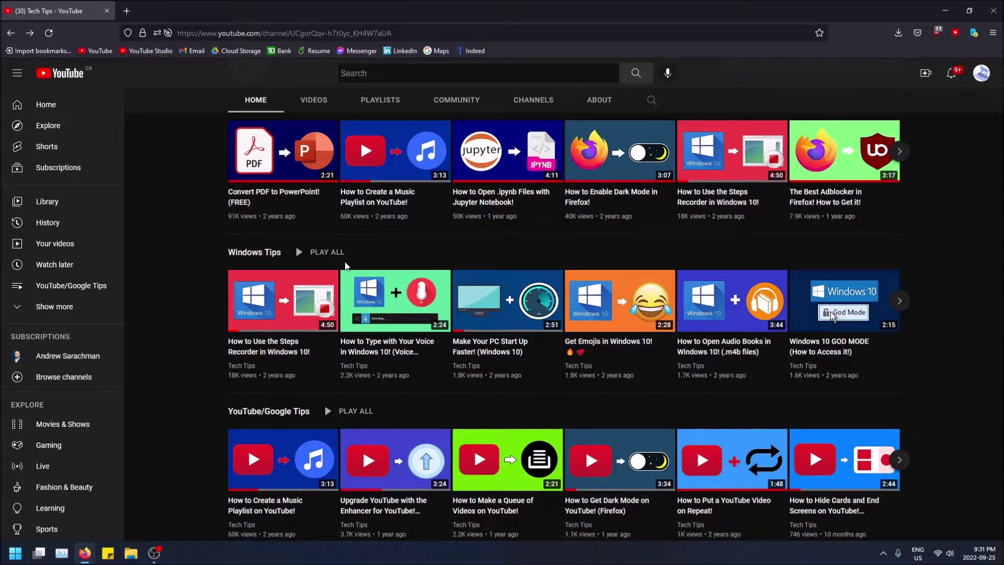
pyautogui.scroll(1, 439, 290)
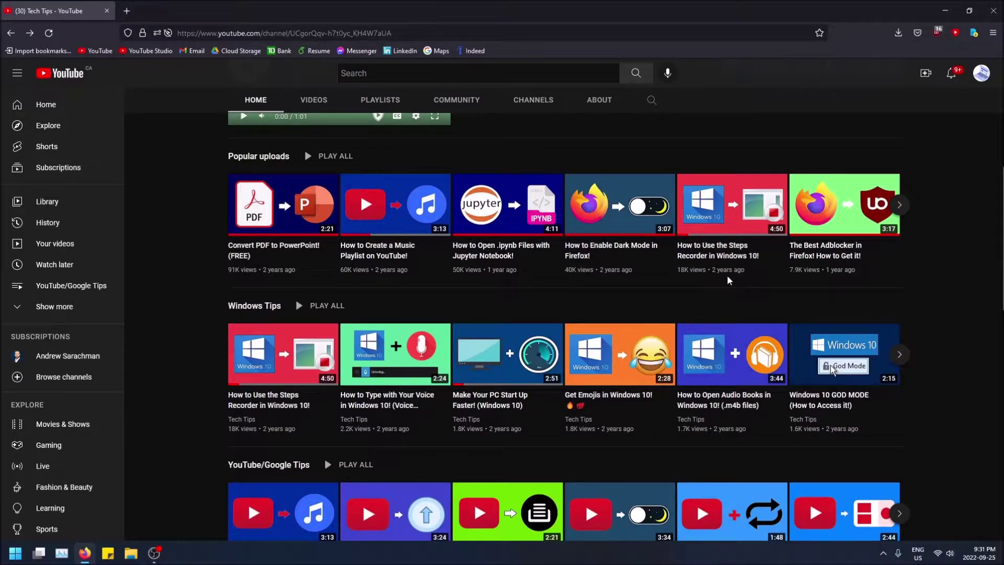
pyautogui.scroll(4, 726, 280)
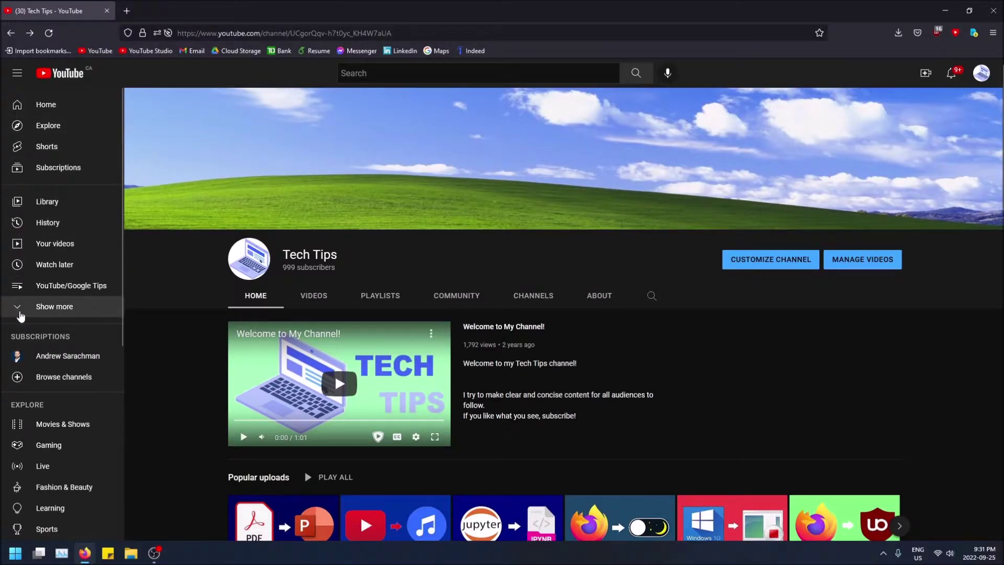
# Step: Expand the sidebar's saved playlists and open the 97-video Windows Tips playlist
pyautogui.click(18, 308)
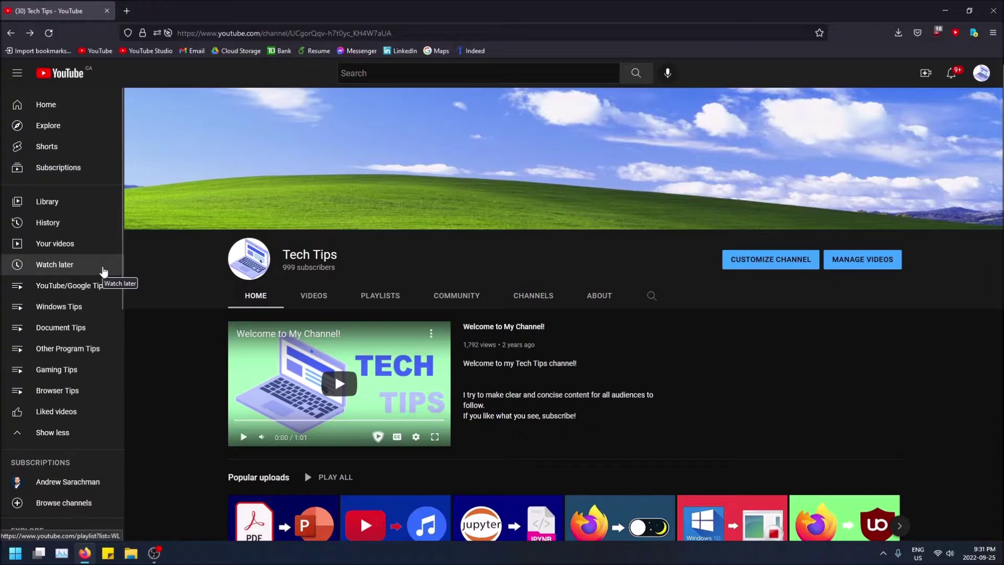
pyautogui.scroll(-4, 302, 329)
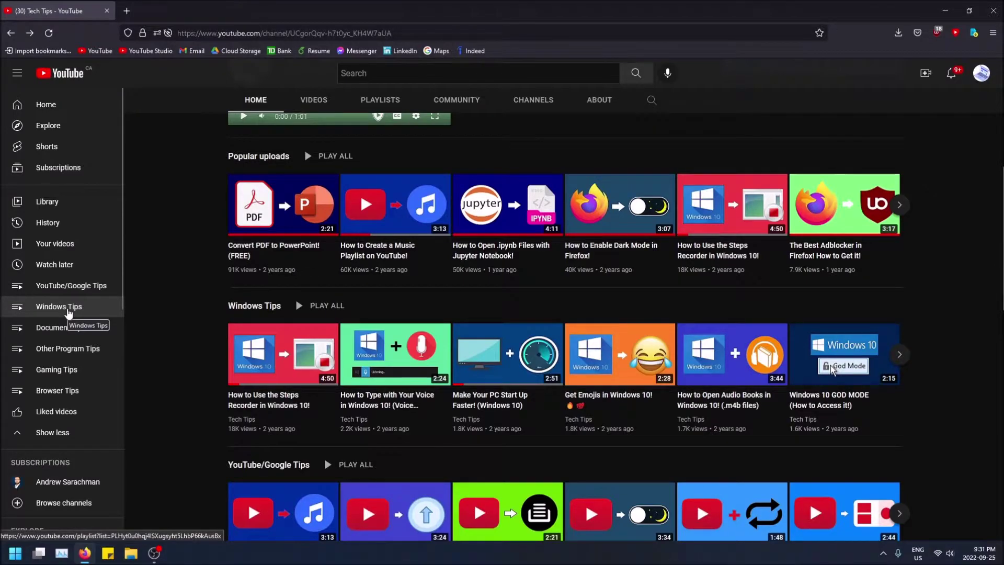
pyautogui.click(65, 313)
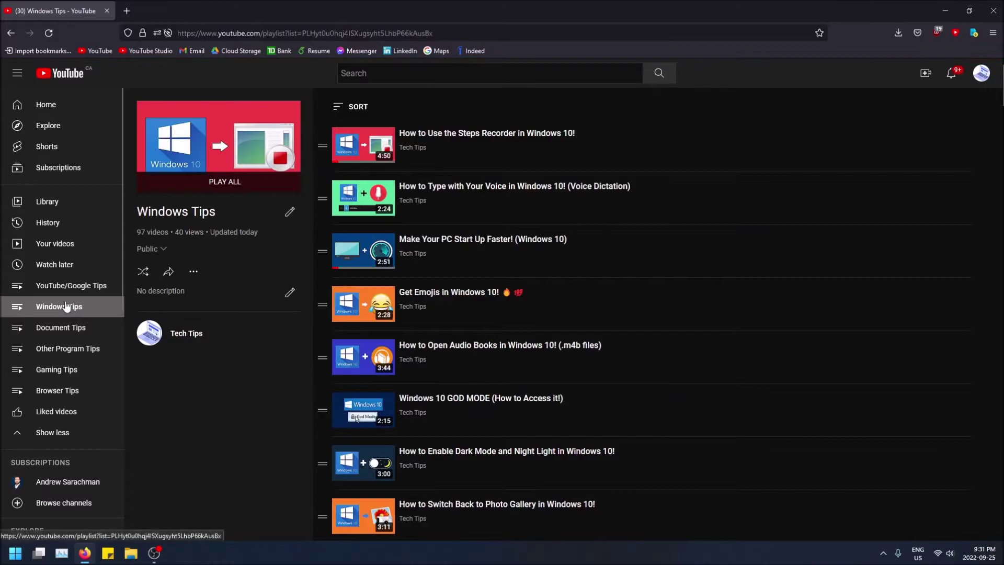
# Step: Sort the Windows Tips playlist by Date added (newest), putting the Windows 11 graphics tutorial first
pyautogui.click(361, 109)
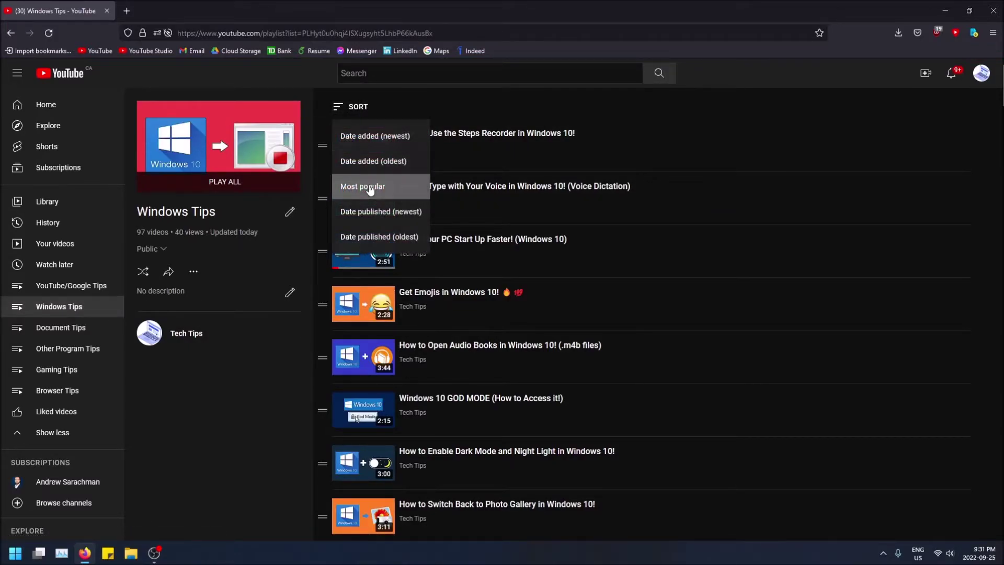
pyautogui.click(381, 135)
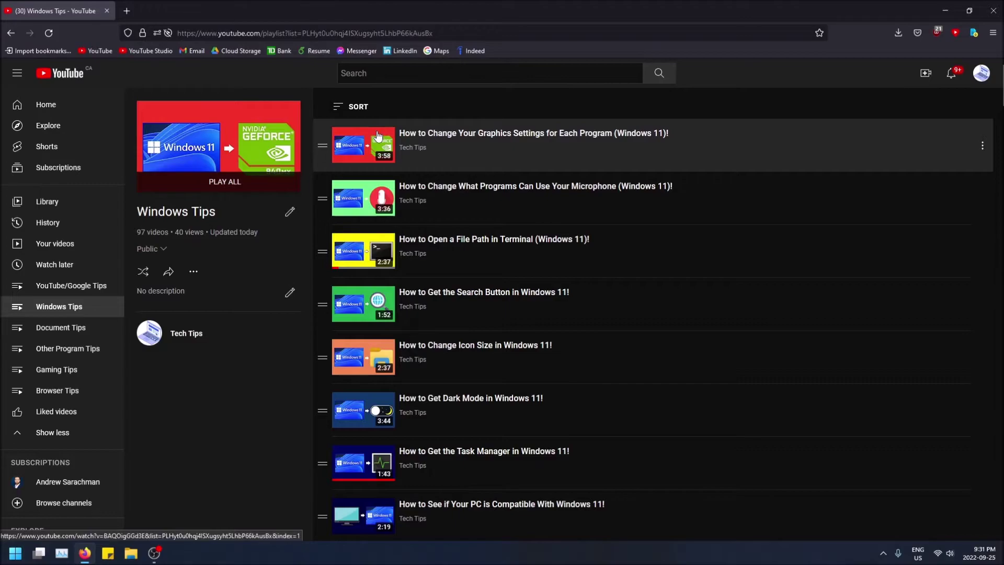
# Step: Open the Tech Tips channel page in a new YouTube tab
pyautogui.click(126, 11)
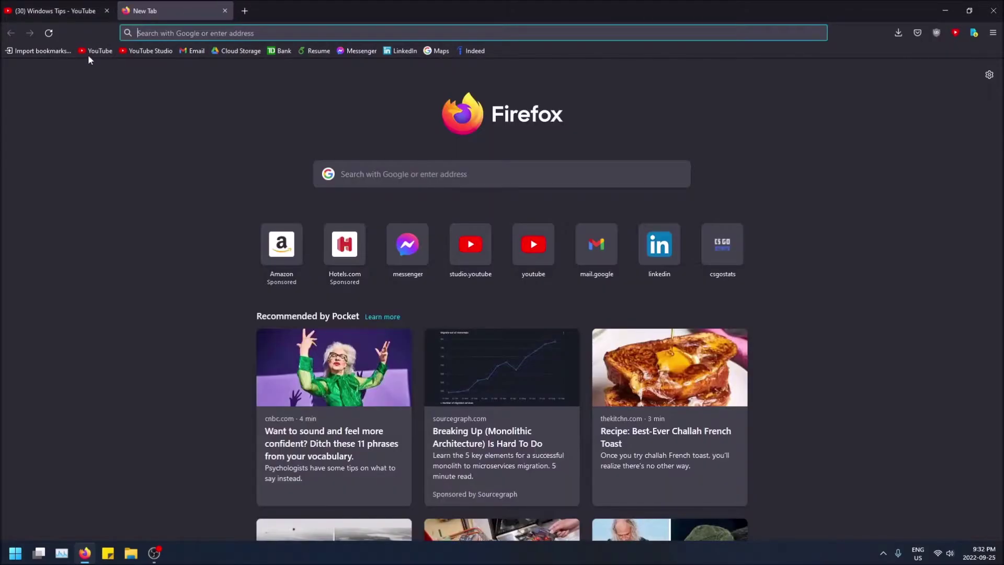
pyautogui.click(97, 51)
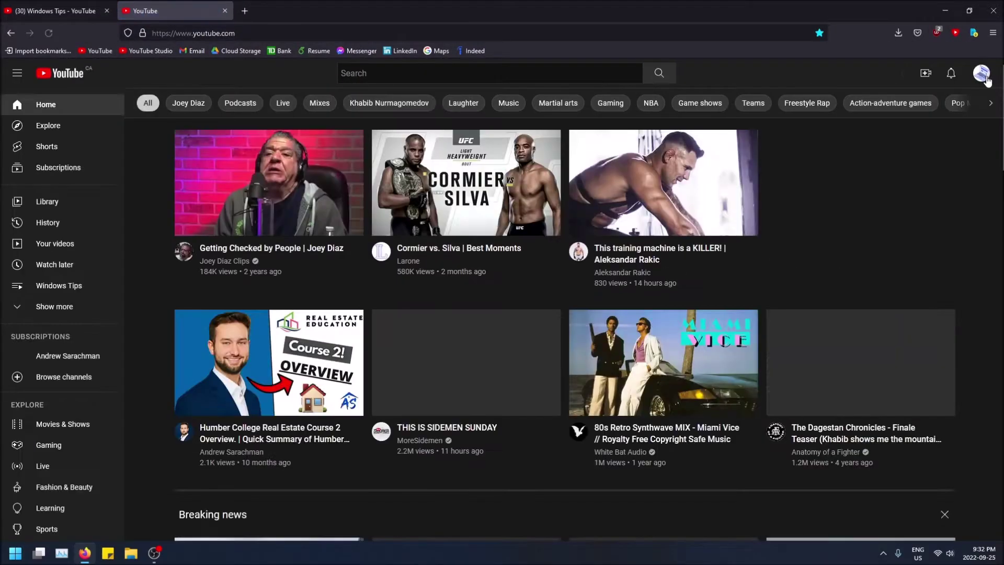
pyautogui.click(981, 73)
pyautogui.click(941, 142)
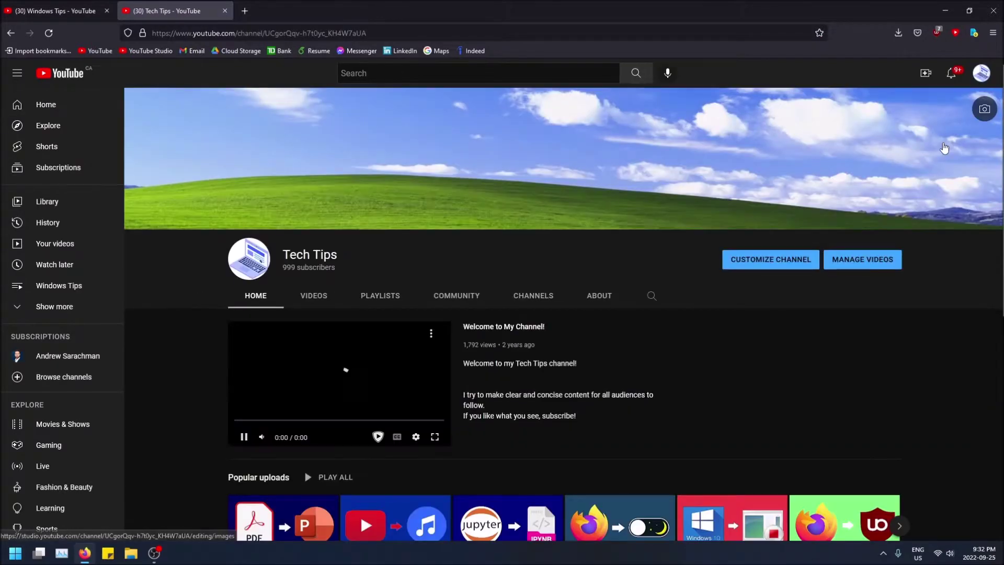
pyautogui.scroll(-2, 320, 290)
pyautogui.scroll(-3, 320, 291)
pyautogui.scroll(2, 320, 290)
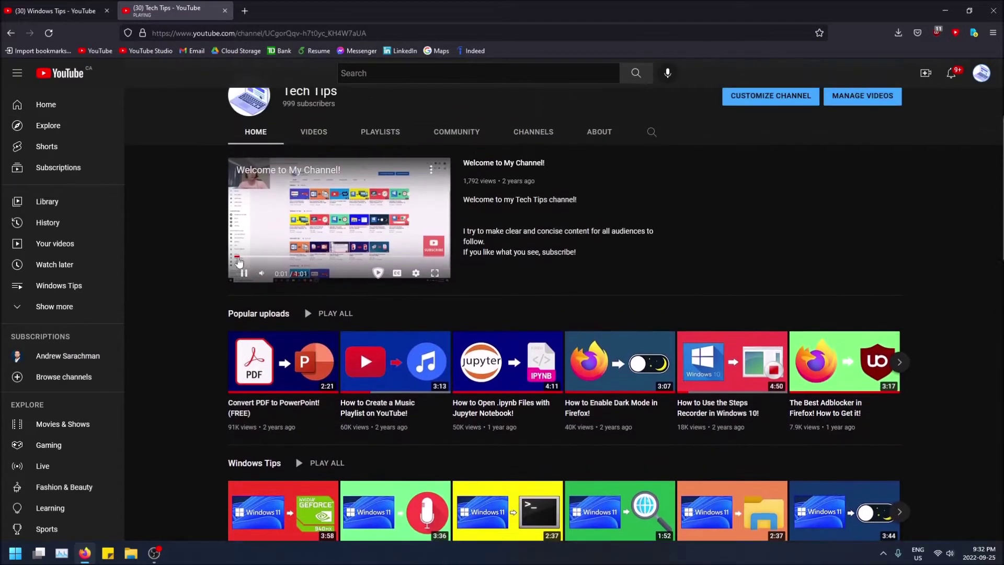
pyautogui.scroll(-3, 430, 305)
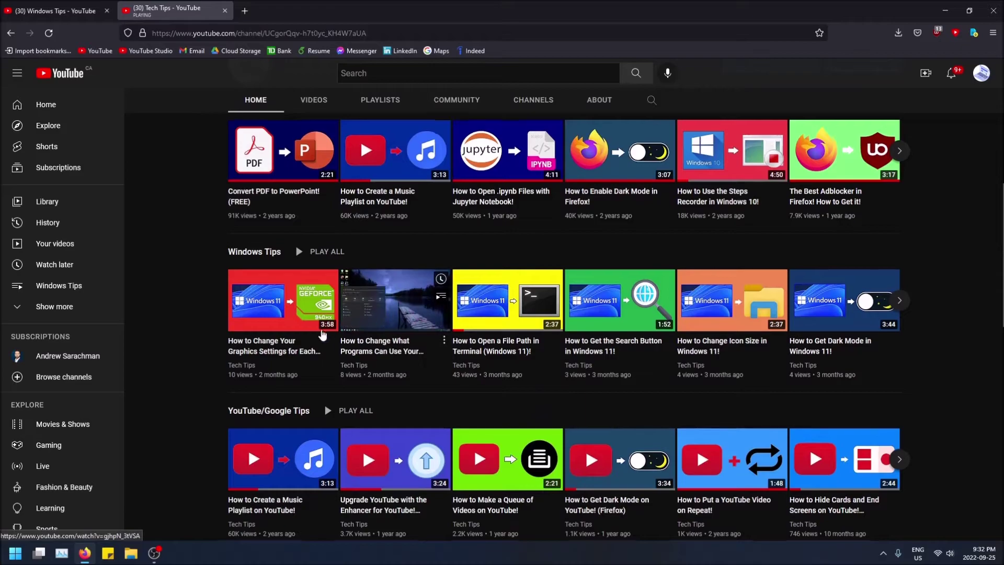
pyautogui.scroll(-1, 430, 306)
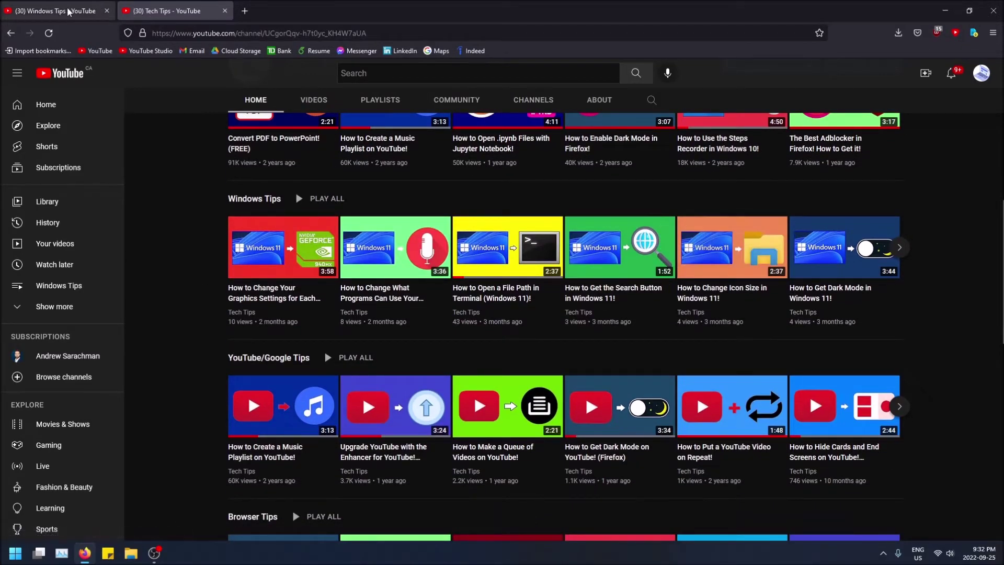
# Step: Sort the Windows Tips playlist by Most popular, then return to the channel tab
pyautogui.hotkey('ctrl', 'Tab')
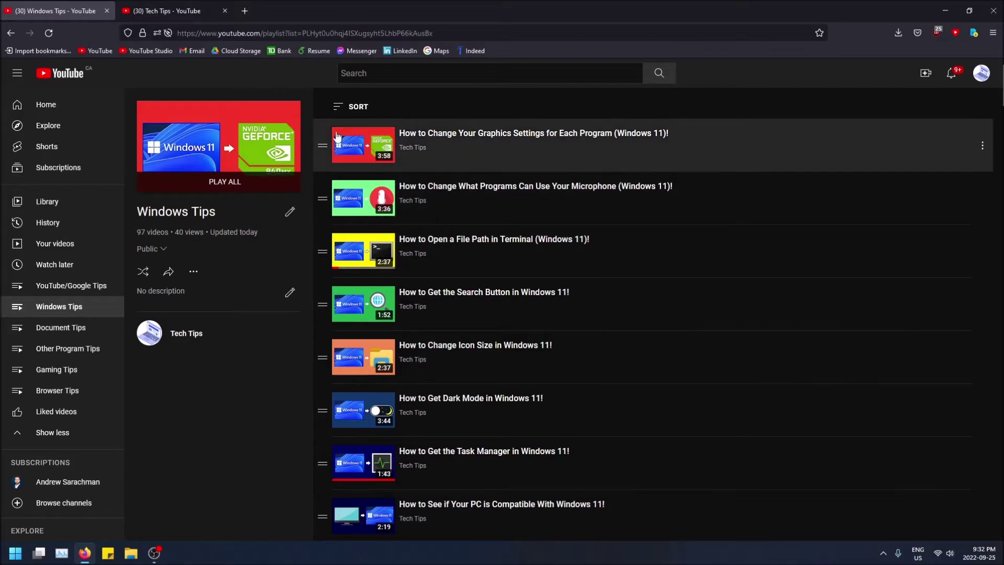
pyautogui.click(350, 108)
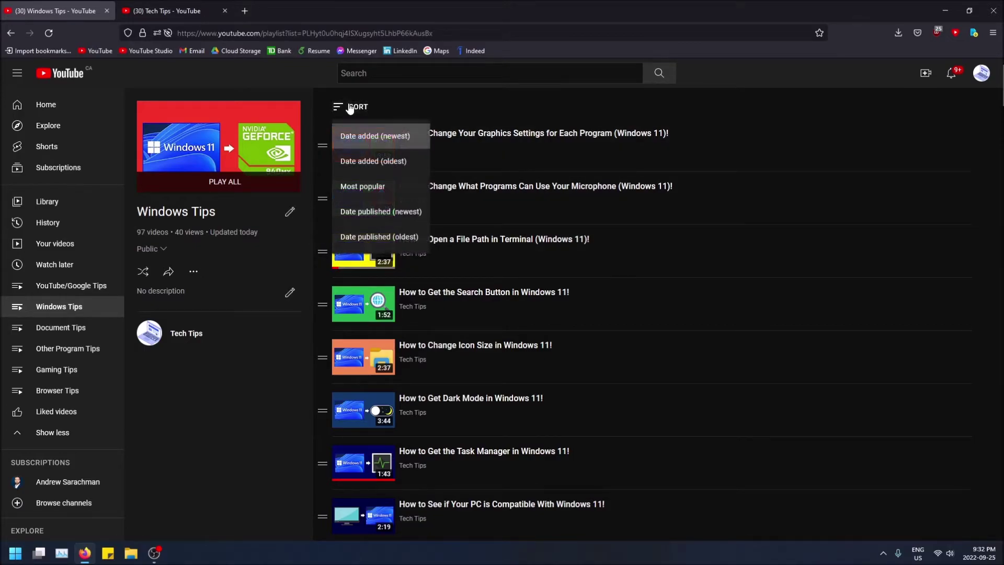
pyautogui.click(376, 188)
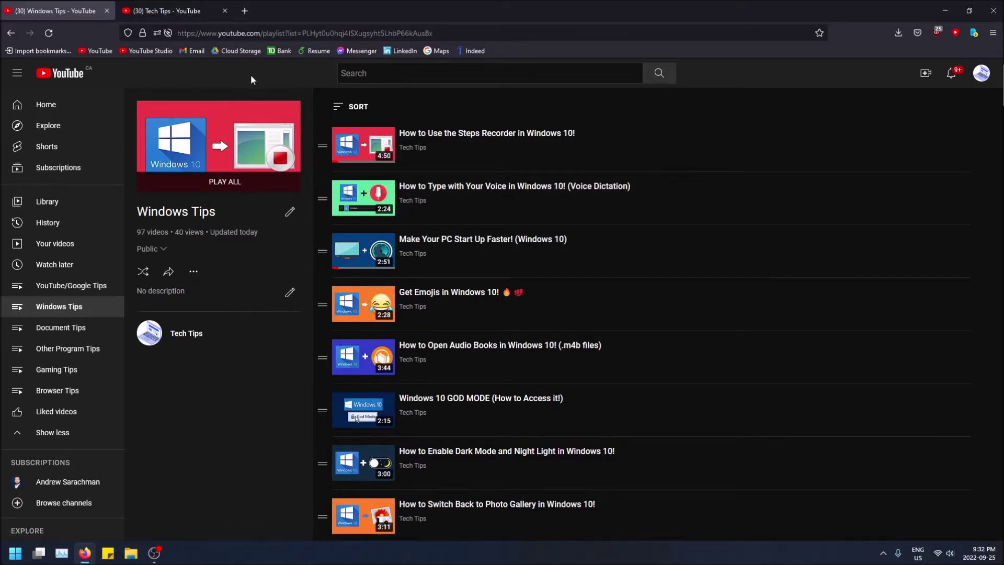
pyautogui.click(173, 11)
# Step: Reload the Tech Tips channel page so the Windows Tips row leads with the Steps Recorder tutorial
pyautogui.click(49, 32)
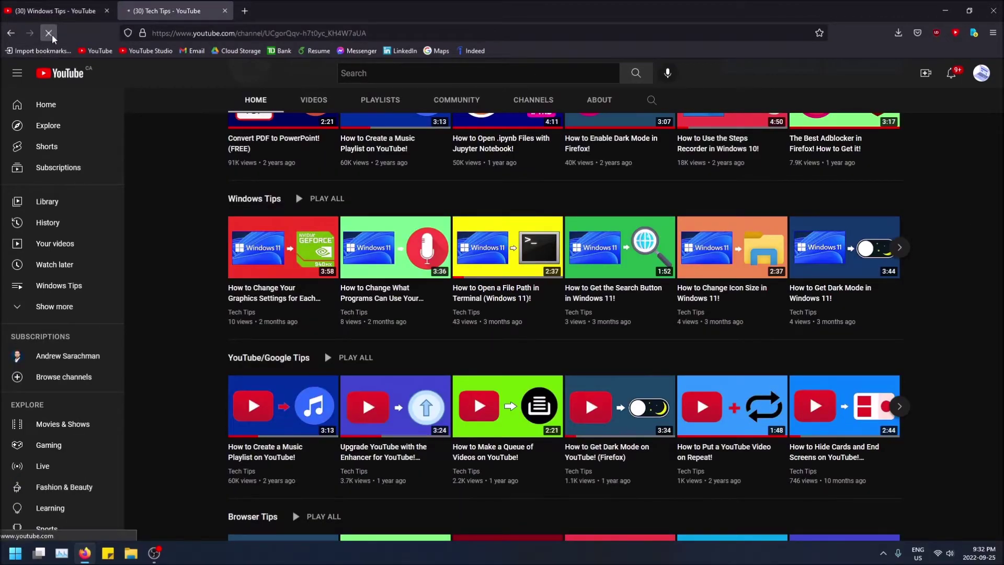
pyautogui.scroll(-2, 251, 291)
pyautogui.scroll(-4, 251, 294)
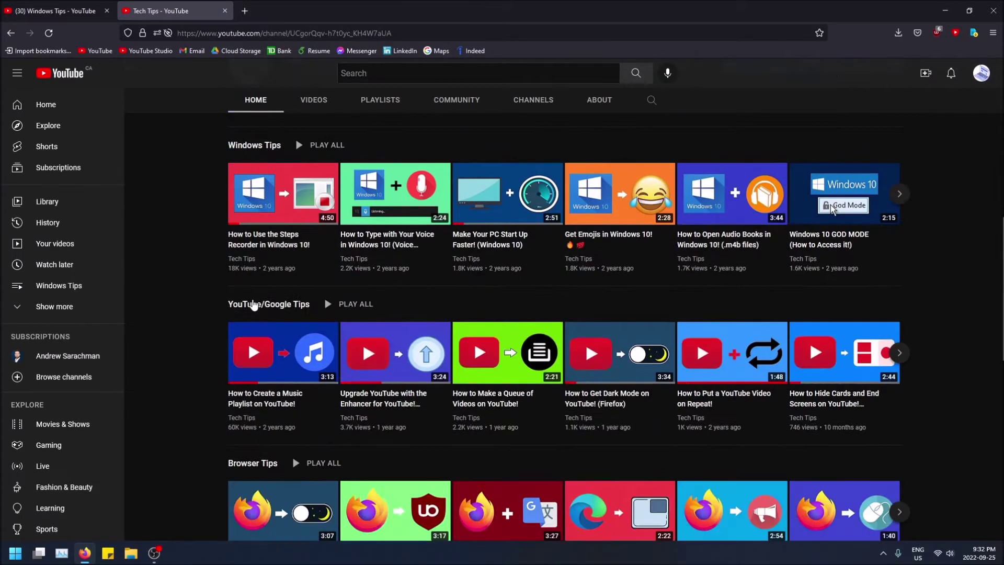